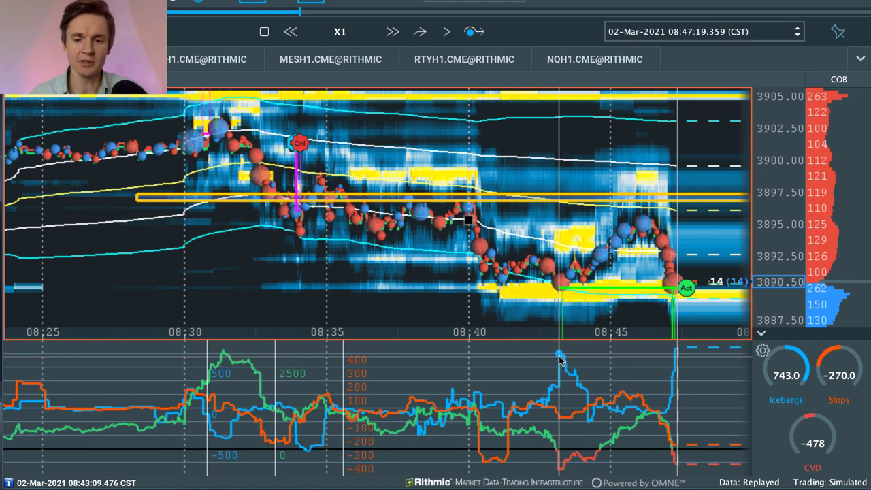
Start the market replay and raise its playback speed to X512, keeping the current price range in view.
mouse_move(562, 360)
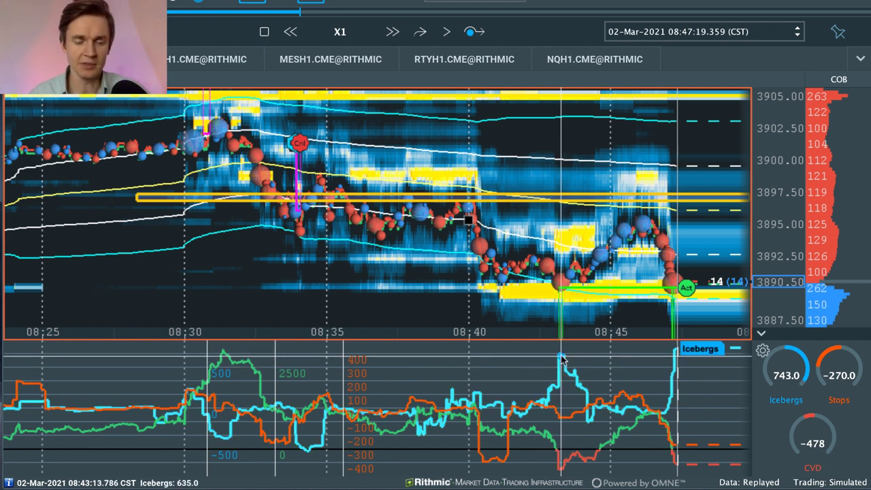
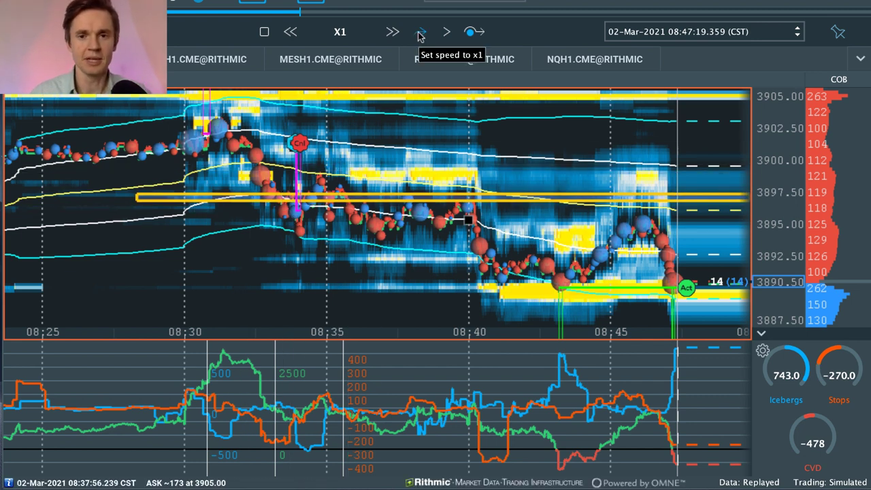
left_click(447, 32)
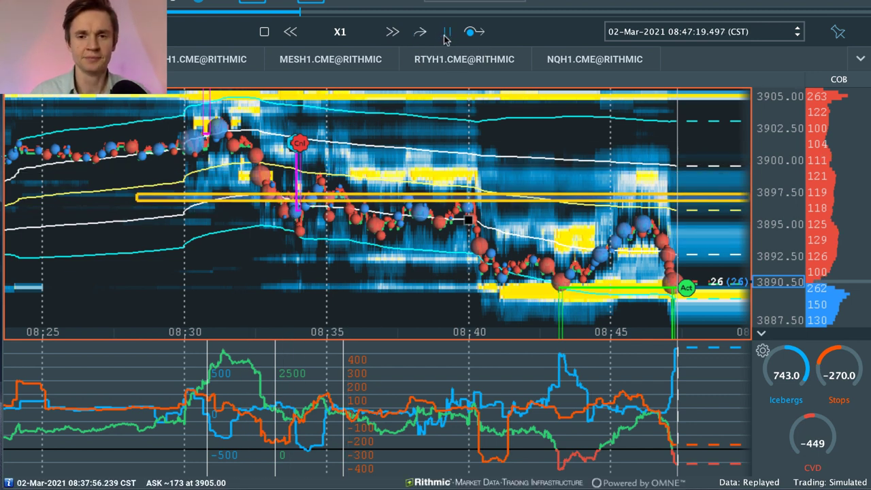
left_click(394, 32)
left_click(395, 32)
left_click(394, 32)
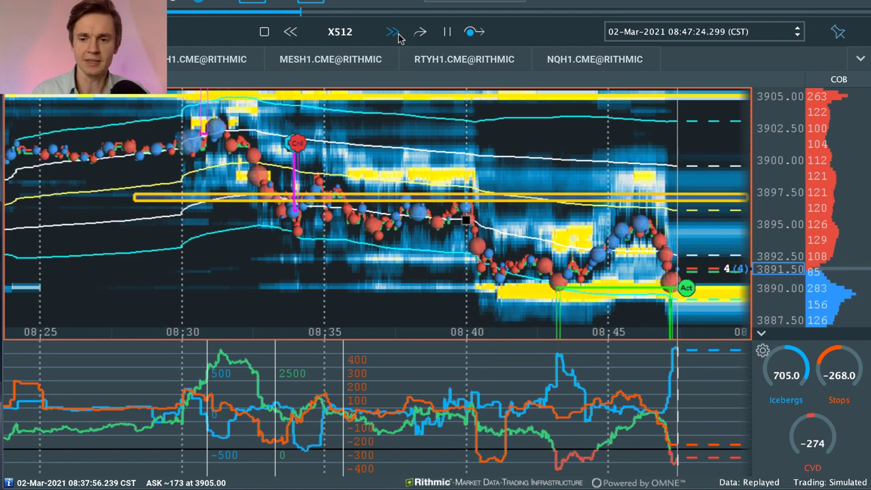
left_click_drag(774, 154, 777, 179)
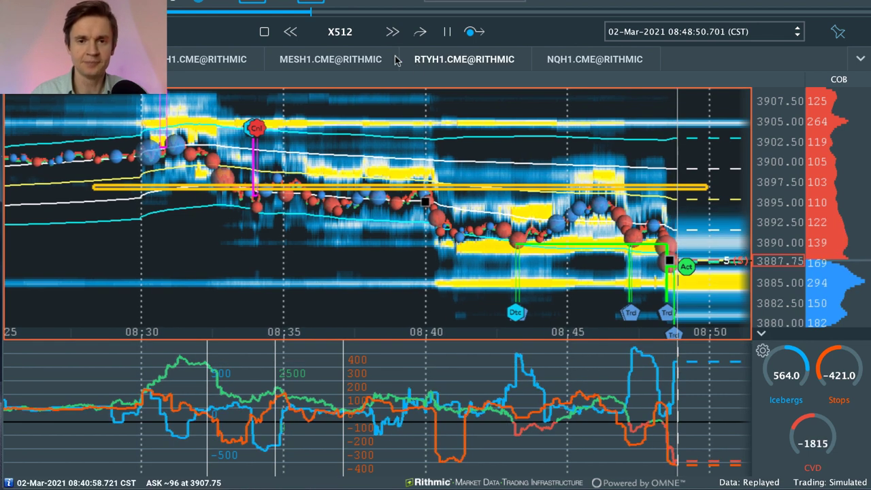
Raise the replay speed from X512 to X4194304 while the market data keeps playing.
left_click(392, 32)
left_click(392, 31)
left_click(393, 31)
left_click(392, 31)
left_click(392, 32)
left_click(392, 31)
left_click(392, 31)
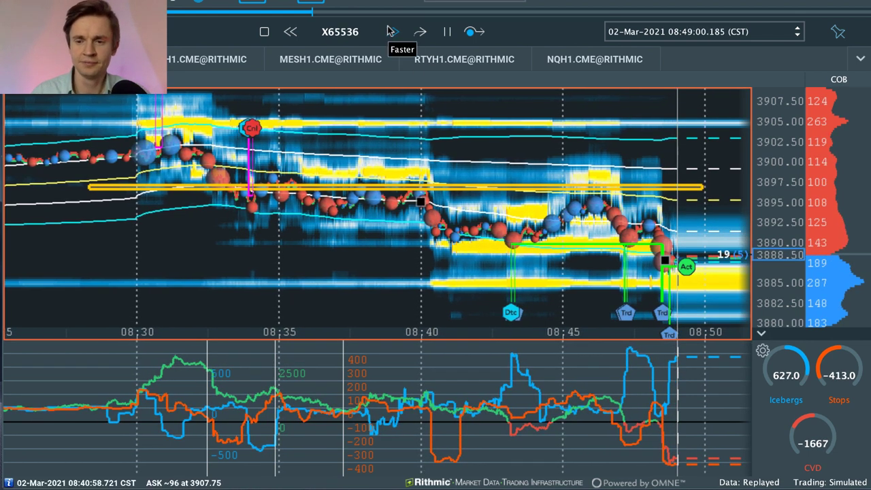
left_click(392, 31)
left_click(392, 31)
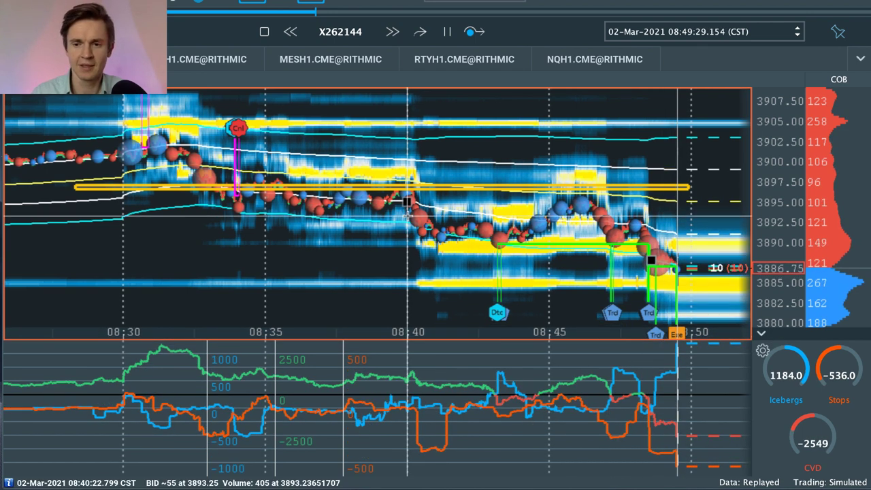
left_click(394, 34)
left_click(395, 35)
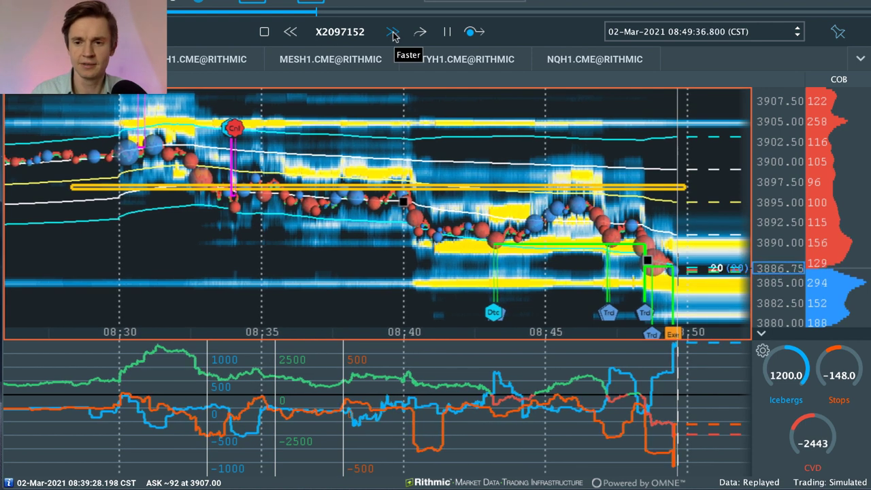
left_click(394, 35)
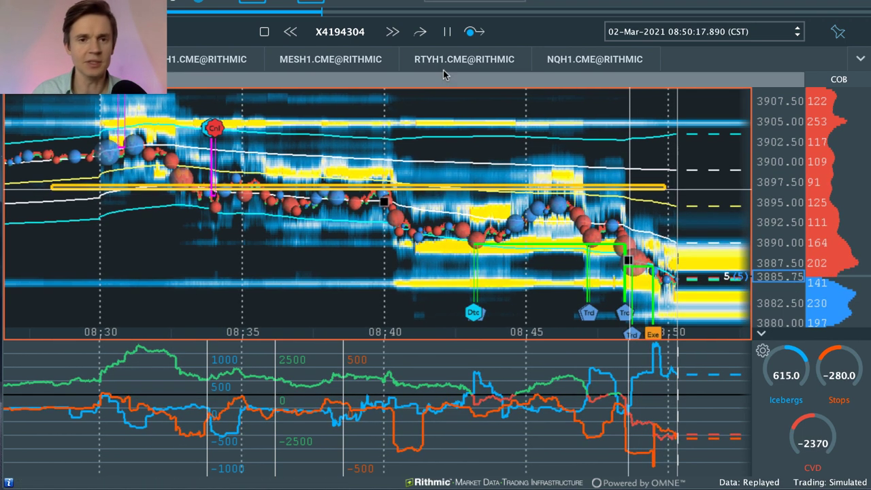
With the drawing tool in Edit mode, extend the yellow rectangle near 3897 forward in time past the latest price.
left_click(279, 2)
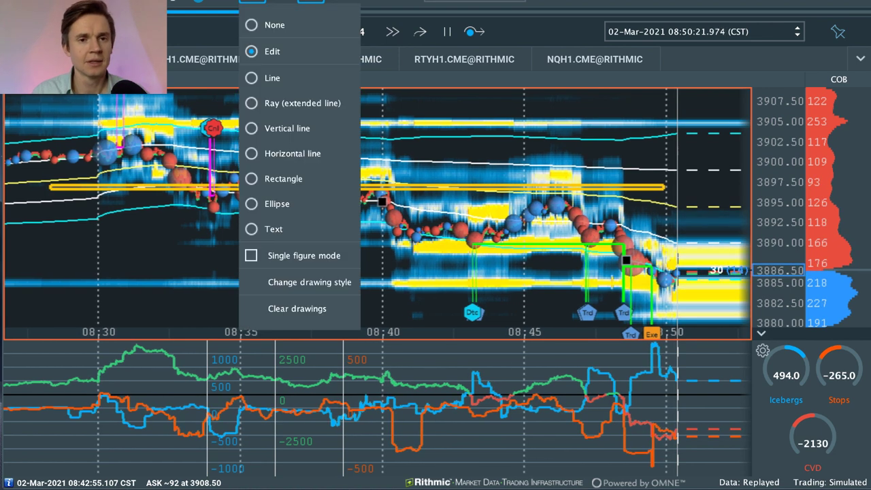
left_click(629, 192)
left_click(638, 192)
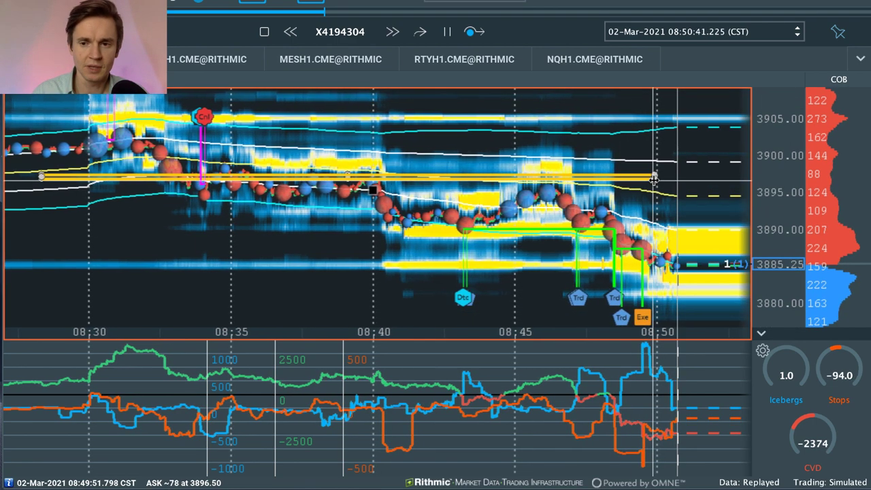
left_click_drag(655, 177, 787, 174)
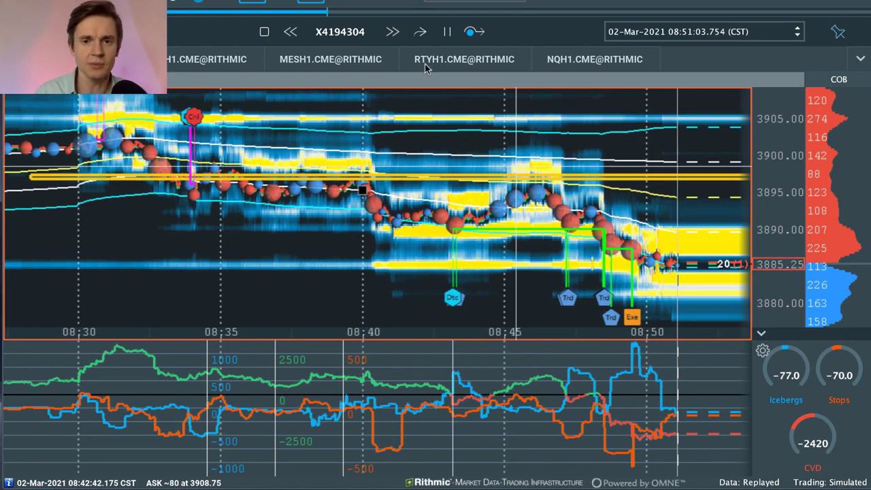
double_click(398, 34)
left_click(399, 36)
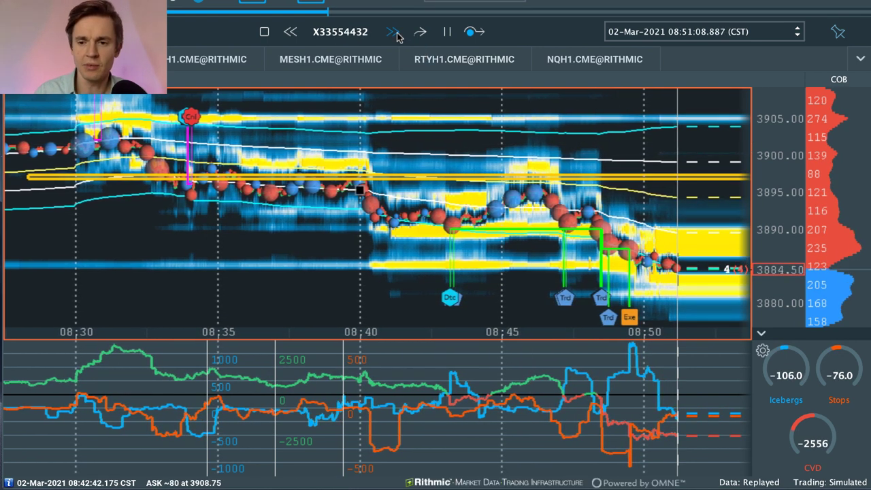
double_click(398, 35)
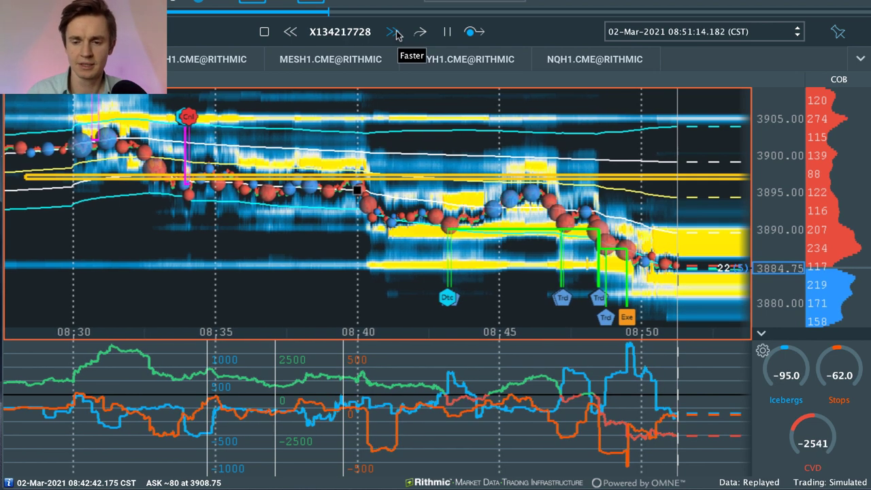
left_click(398, 34)
left_click(397, 35)
left_click(398, 36)
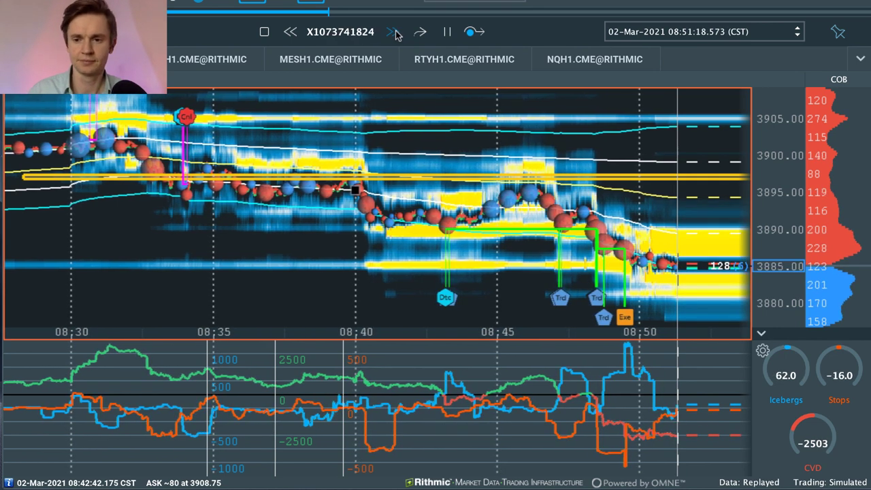
left_click(397, 36)
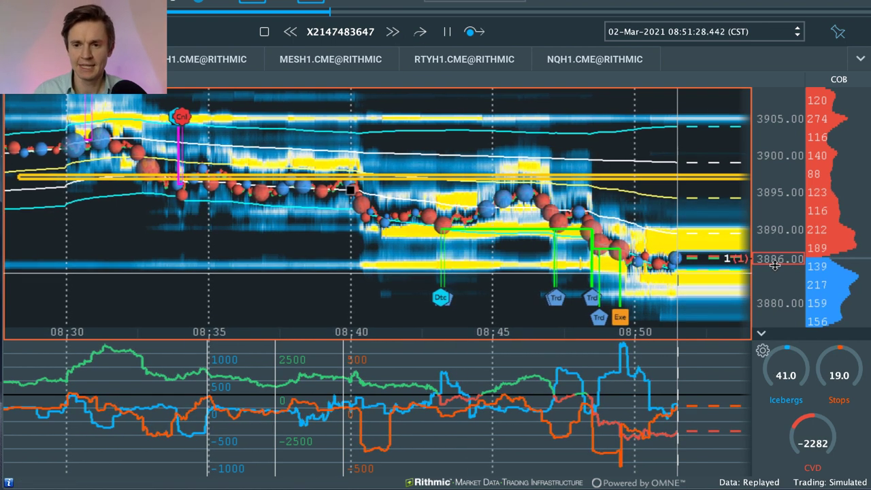
Stretch the end of the yellow rectangle near 3897 forward again so it reaches beyond the current replay time.
left_click_drag(777, 265, 776, 221)
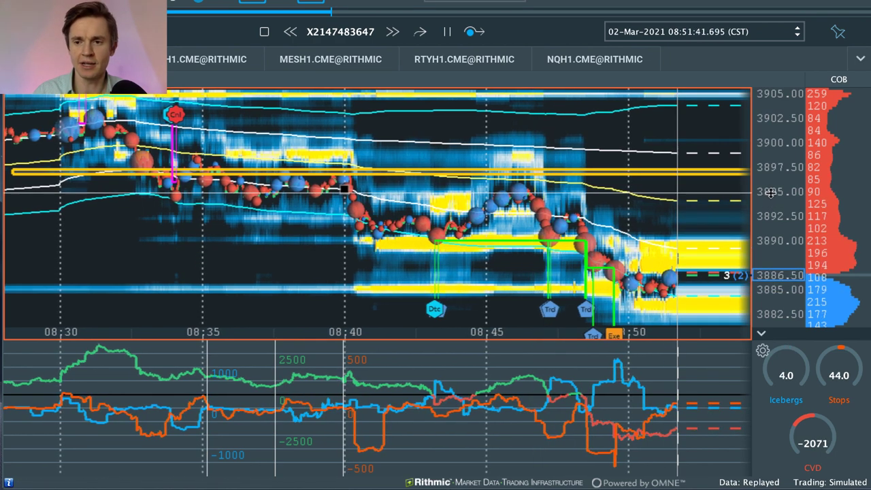
left_click_drag(772, 193, 779, 292)
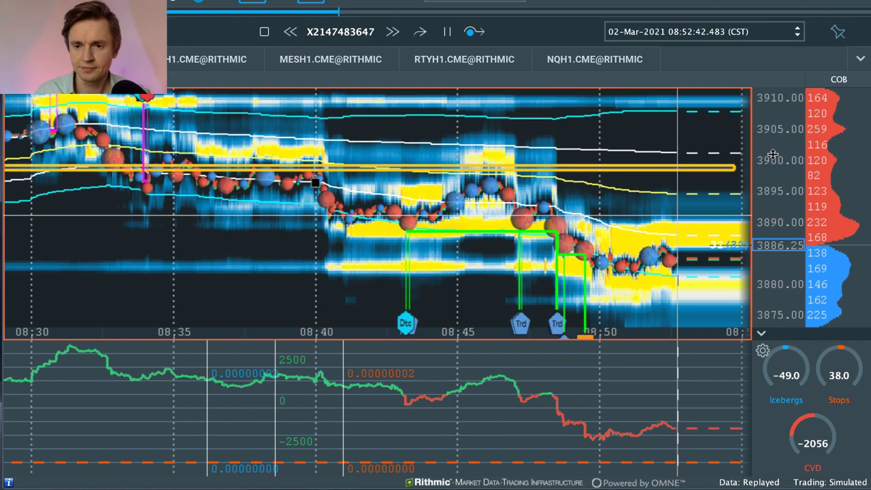
scroll(776, 214, "up", 3)
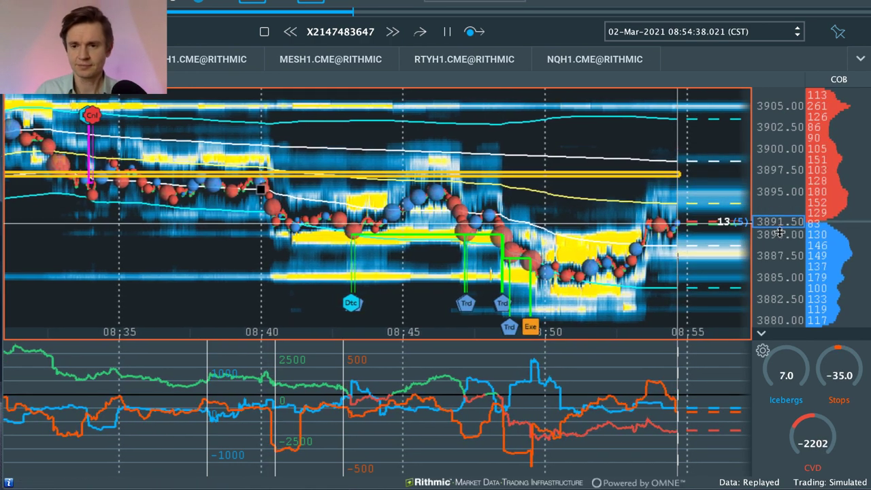
left_click_drag(777, 225, 775, 201)
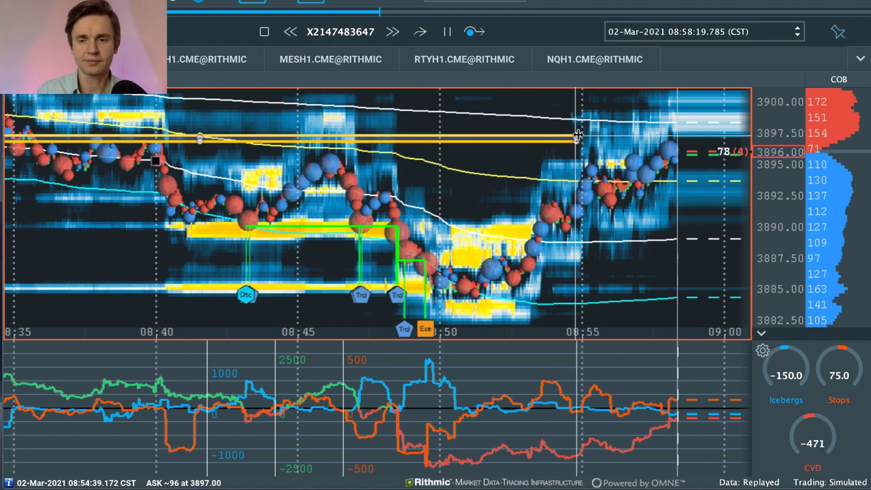
left_click_drag(632, 138, 803, 140)
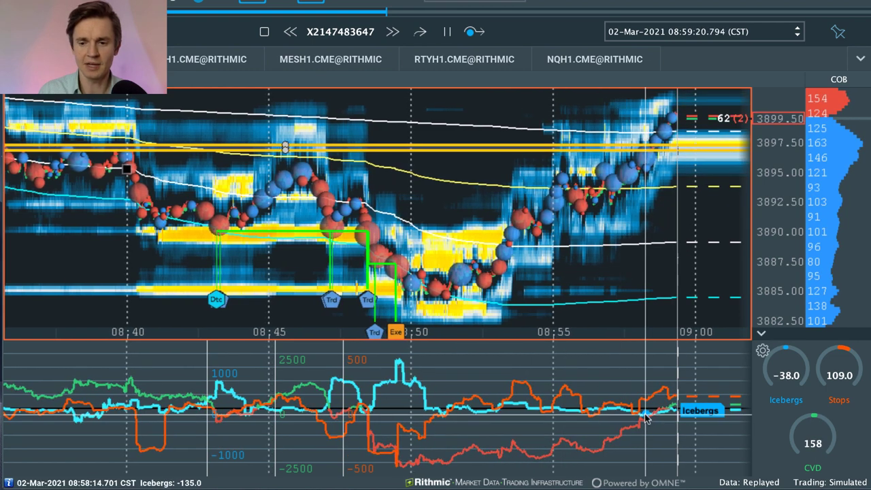
Pause the replay at 08:59:27 to examine the price action around the yellow rectangle, and resume playback.
scroll(599, 371, "down", 1)
scroll(559, 317, "down", 1)
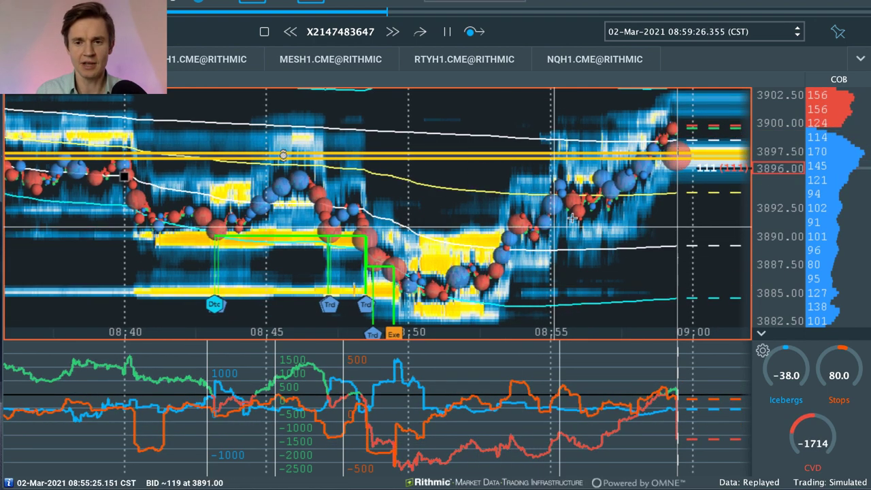
left_click(451, 33)
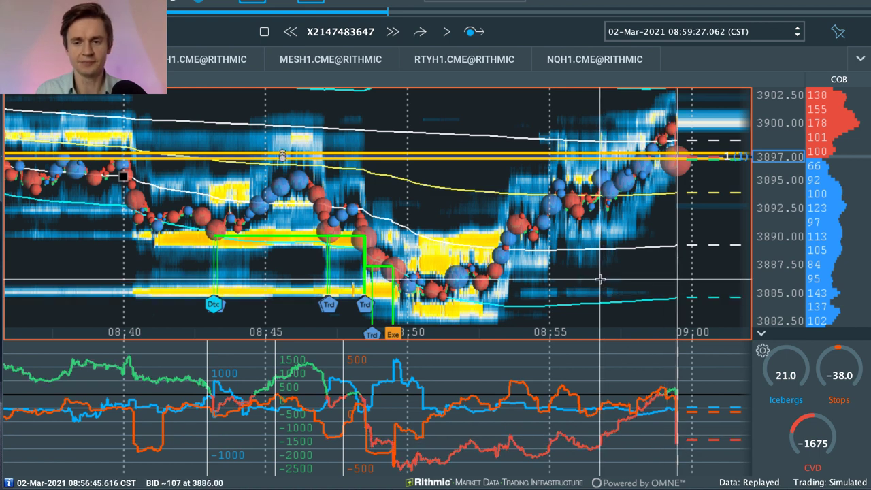
scroll(593, 282, "down", 4)
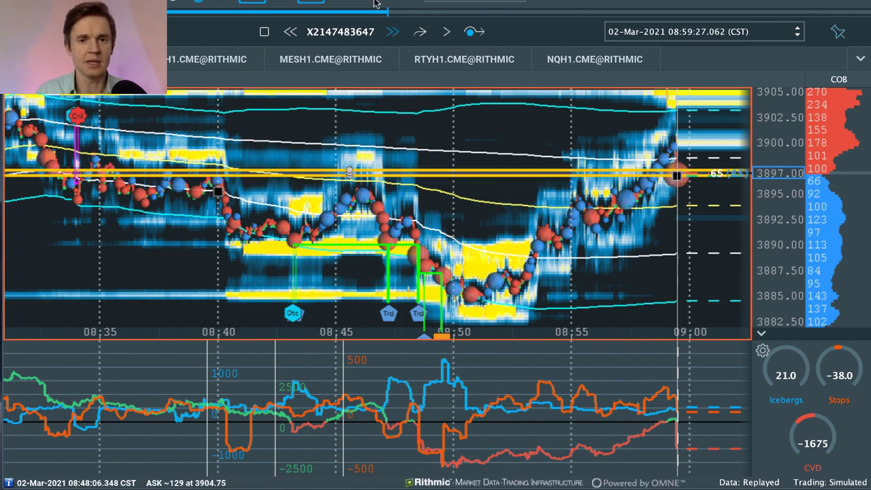
left_click(447, 34)
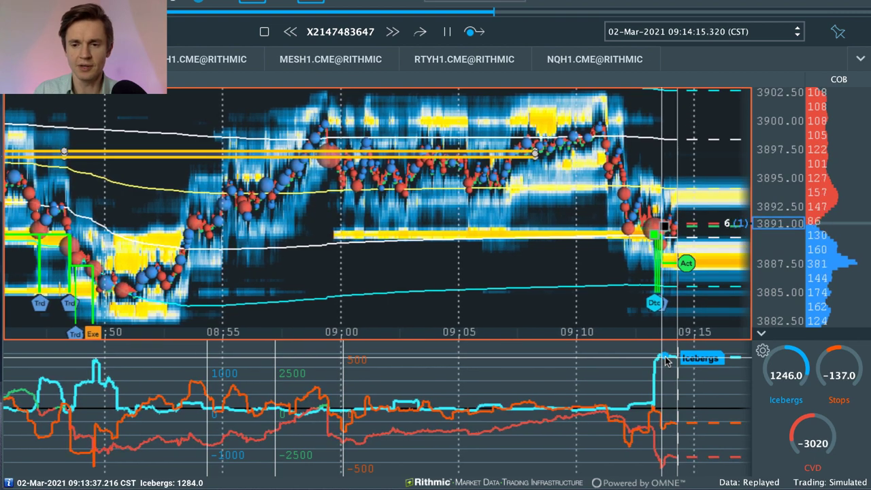
Pause the replay at 09:21:58 and jump it forward to 09:43:02.
scroll(531, 316, "down", 2)
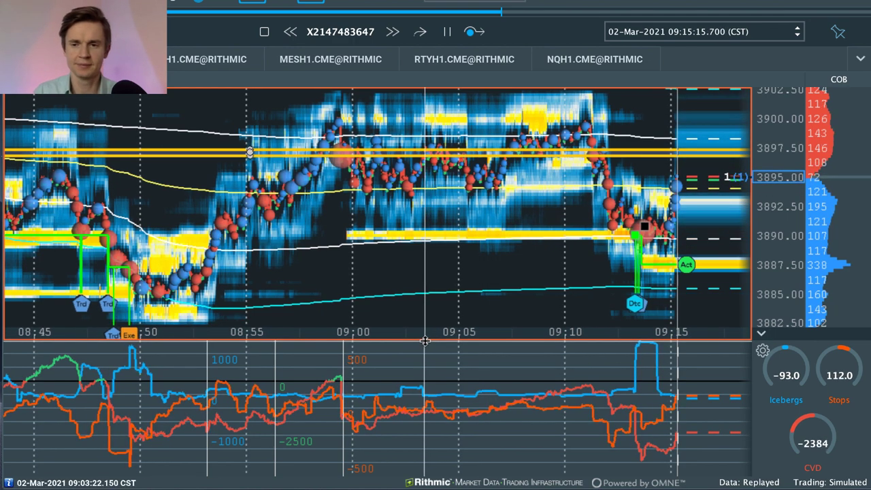
scroll(483, 305, "down", 1)
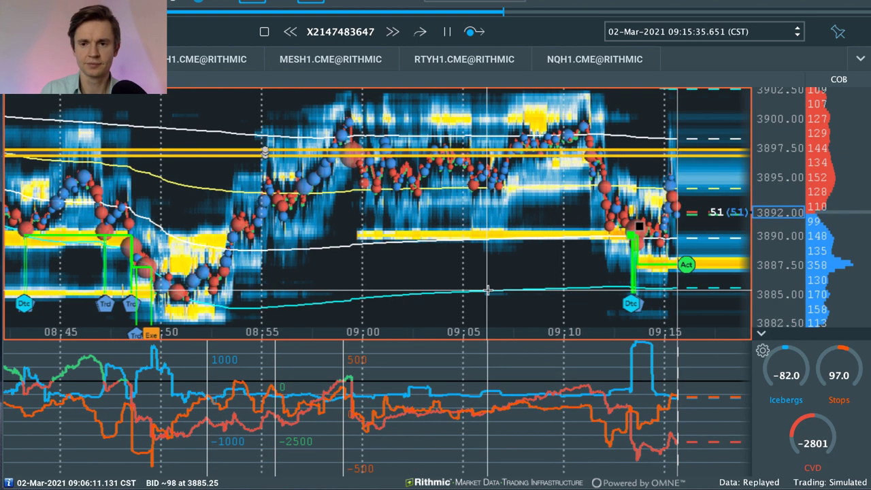
scroll(488, 291, "down", 2)
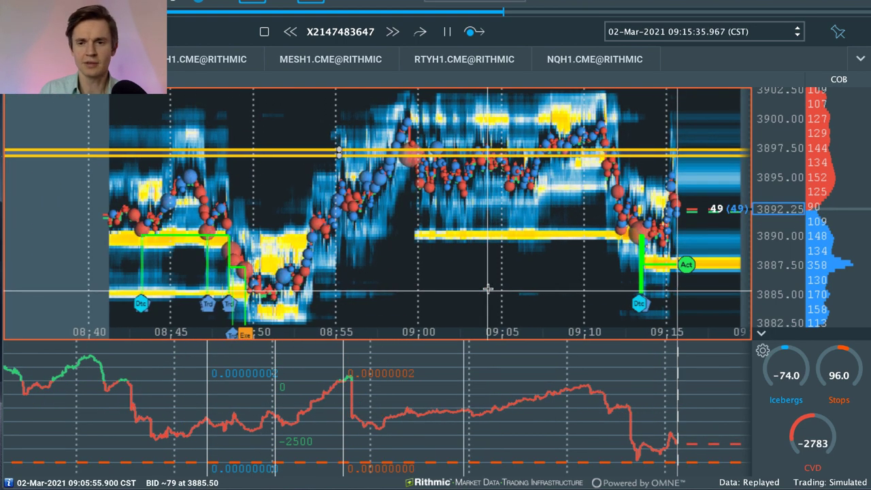
scroll(488, 285, "down", 2)
scroll(488, 284, "down", 2)
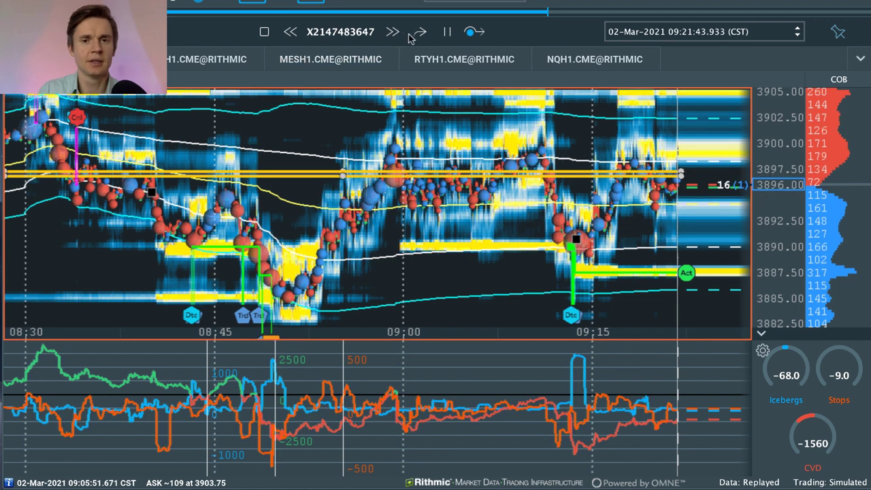
left_click(445, 32)
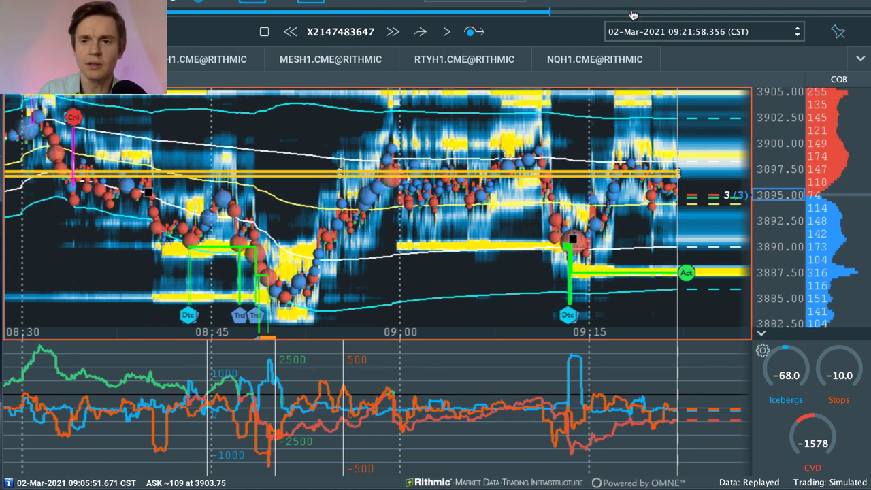
left_click(701, 12)
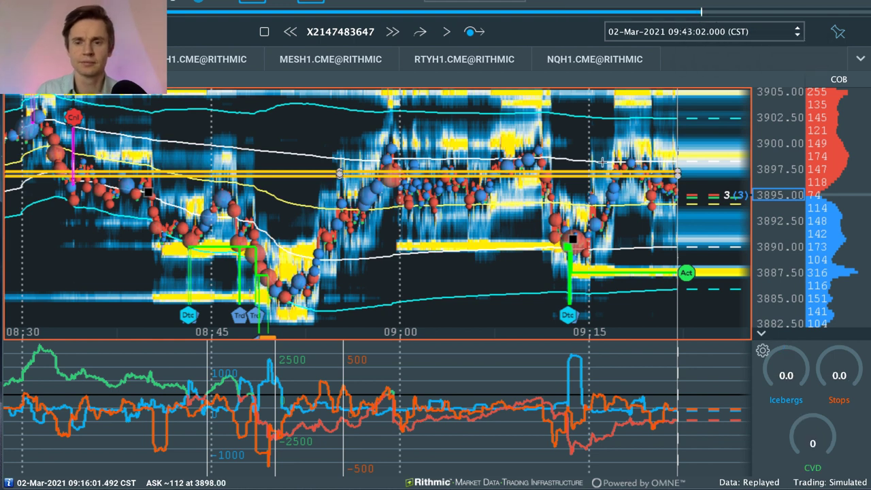